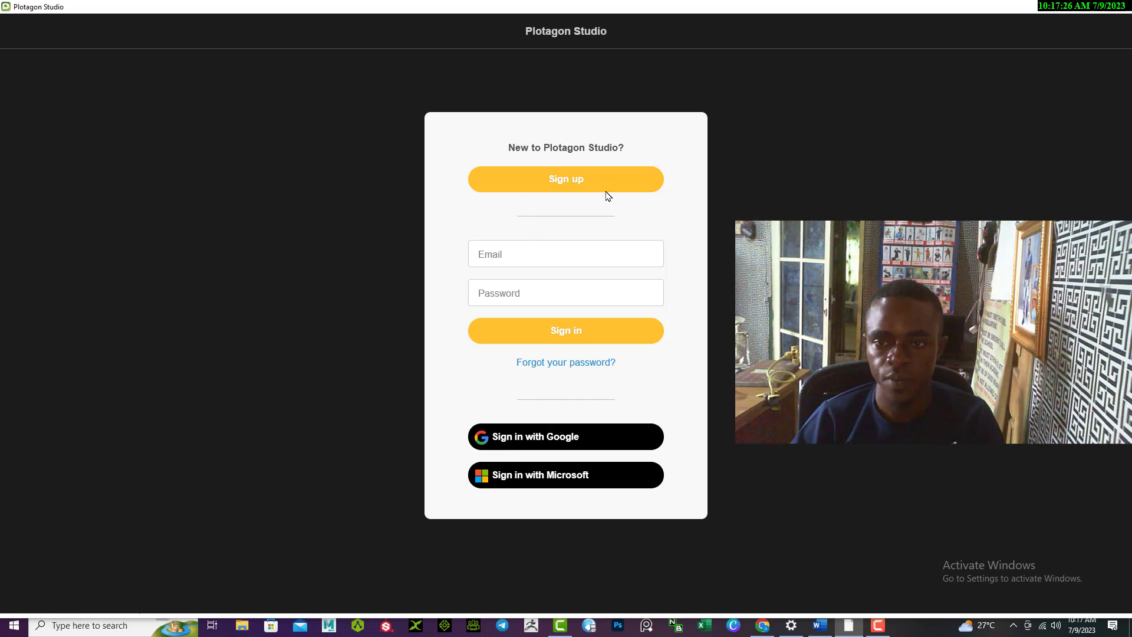
- Open the sign-up form and enter the account holder's full name and e-mail address
click(563, 182)
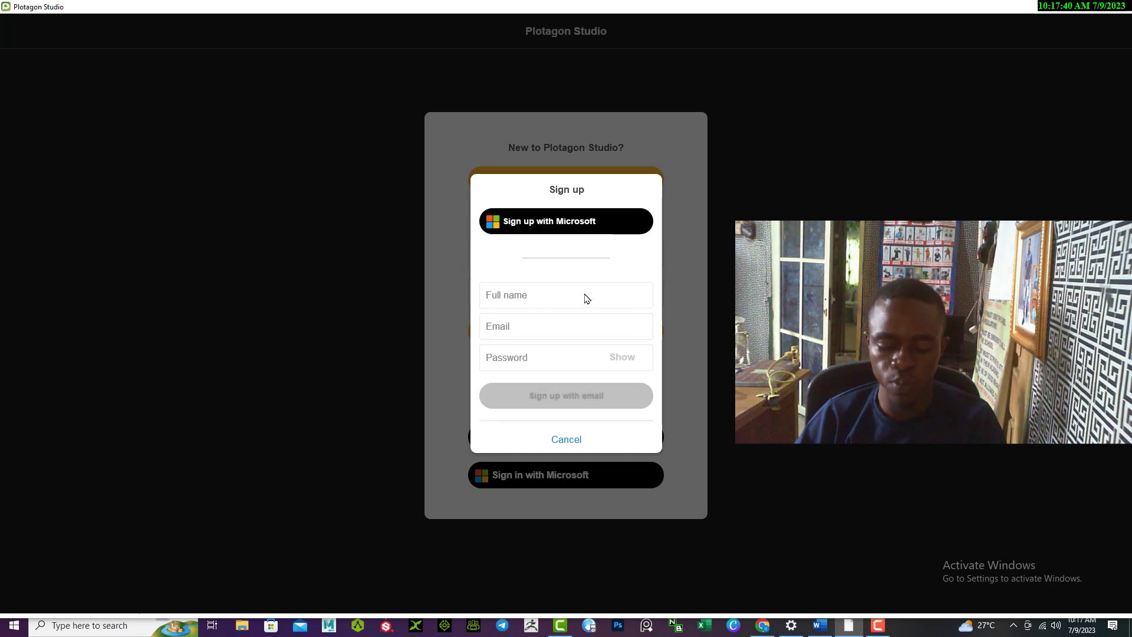
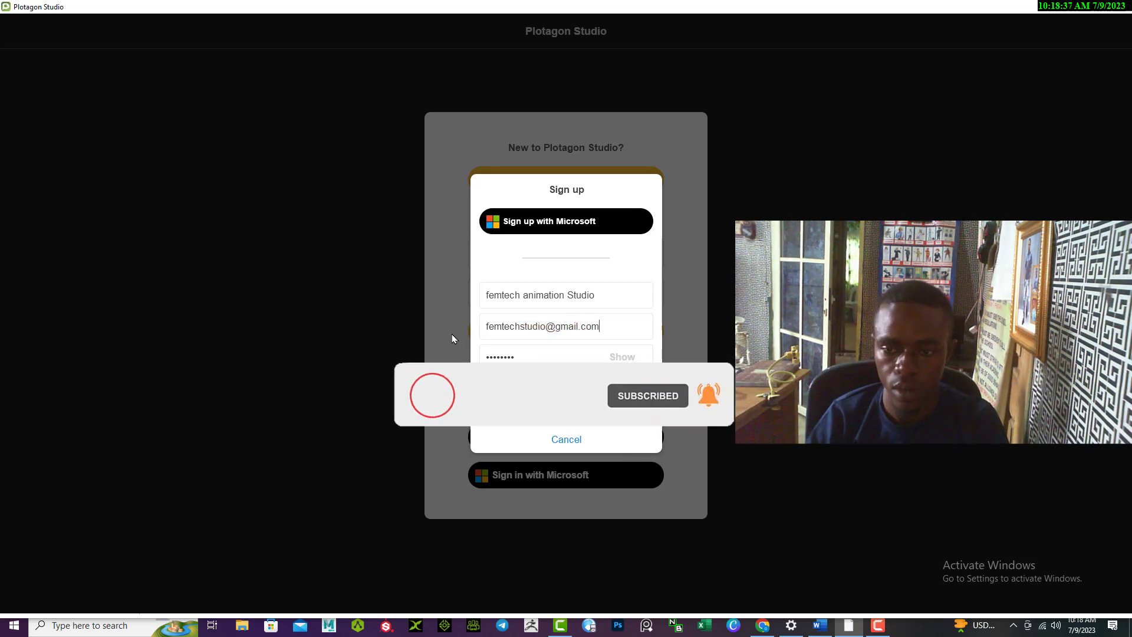
- Clear the Password field and enter a new account password
click(529, 356)
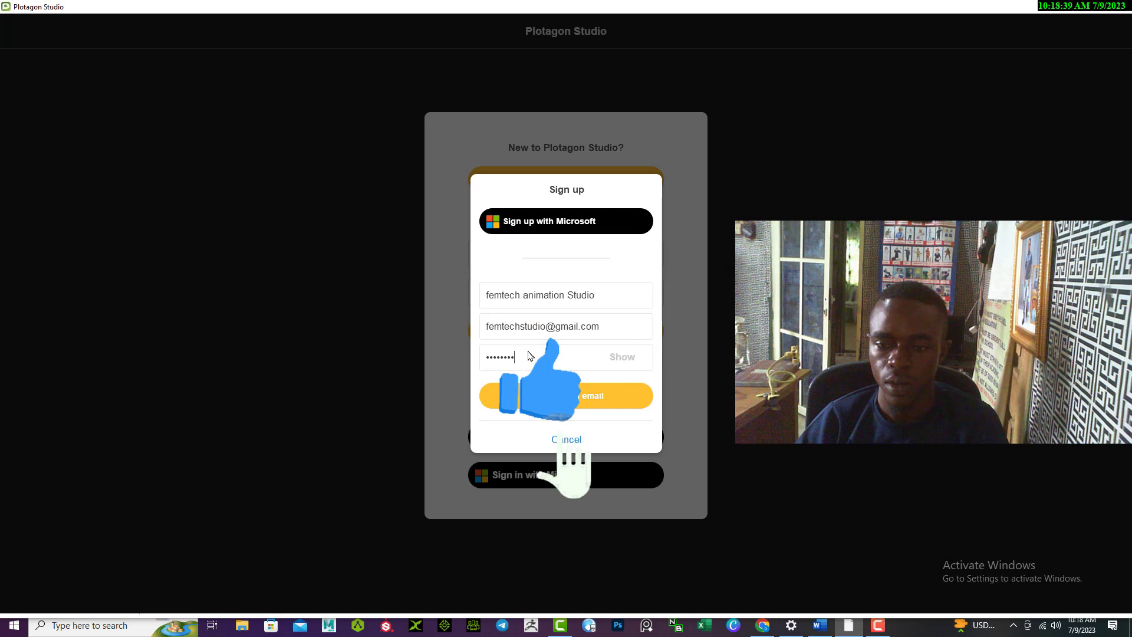
key(BackSpace)
key(BackSpace)
key(BackSpace)
key(BackSpace)
key(BackSpace)
key(BackSpace)
key(BackSpace)
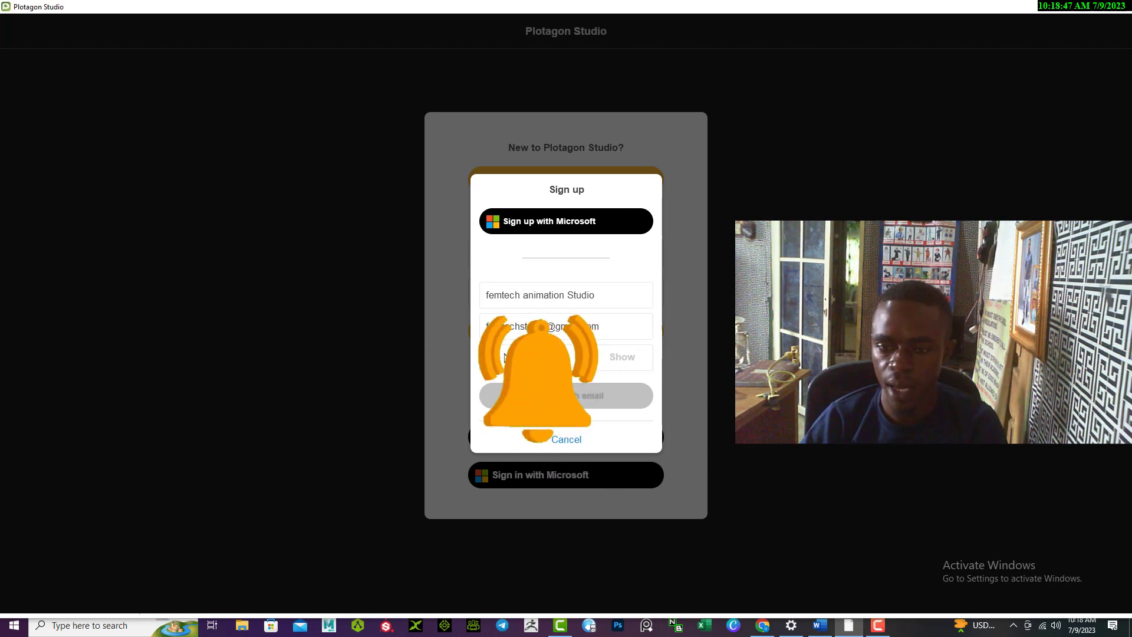
text(•••••••••)
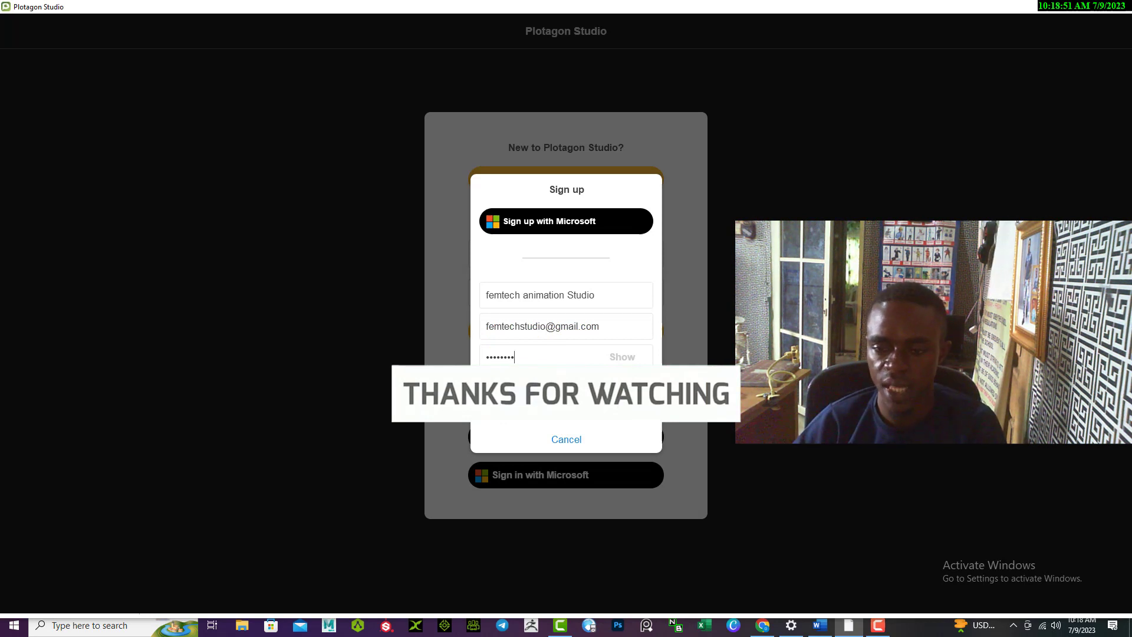
- Submit the e-mail registration, cancel the verification-code step, then back out of Google sign-in
click(512, 400)
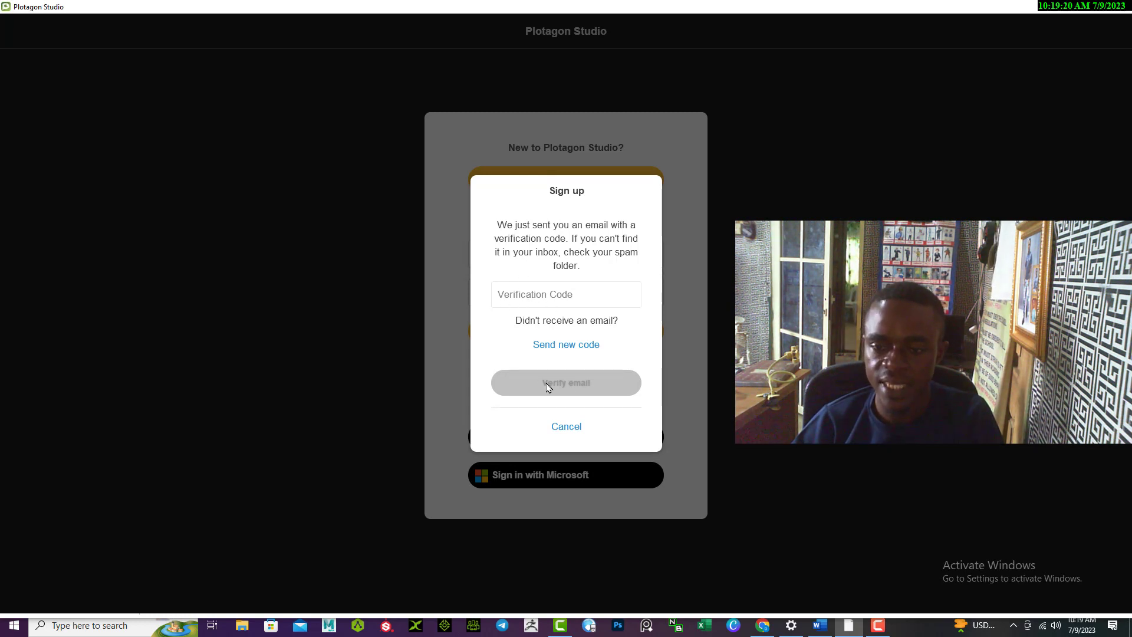
click(567, 426)
click(511, 436)
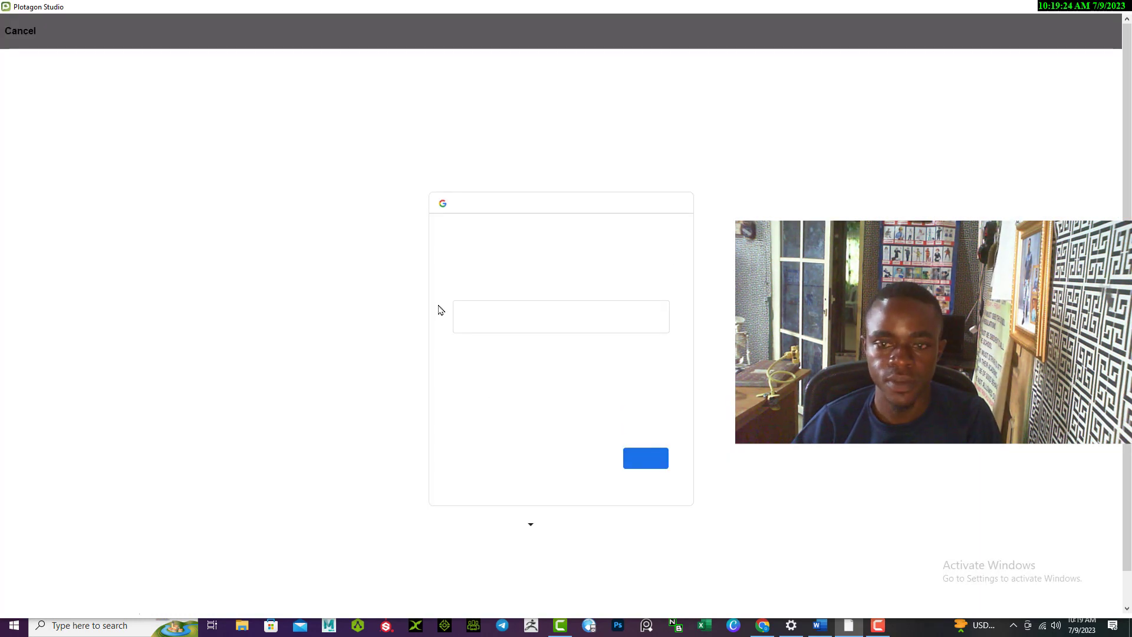
click(19, 30)
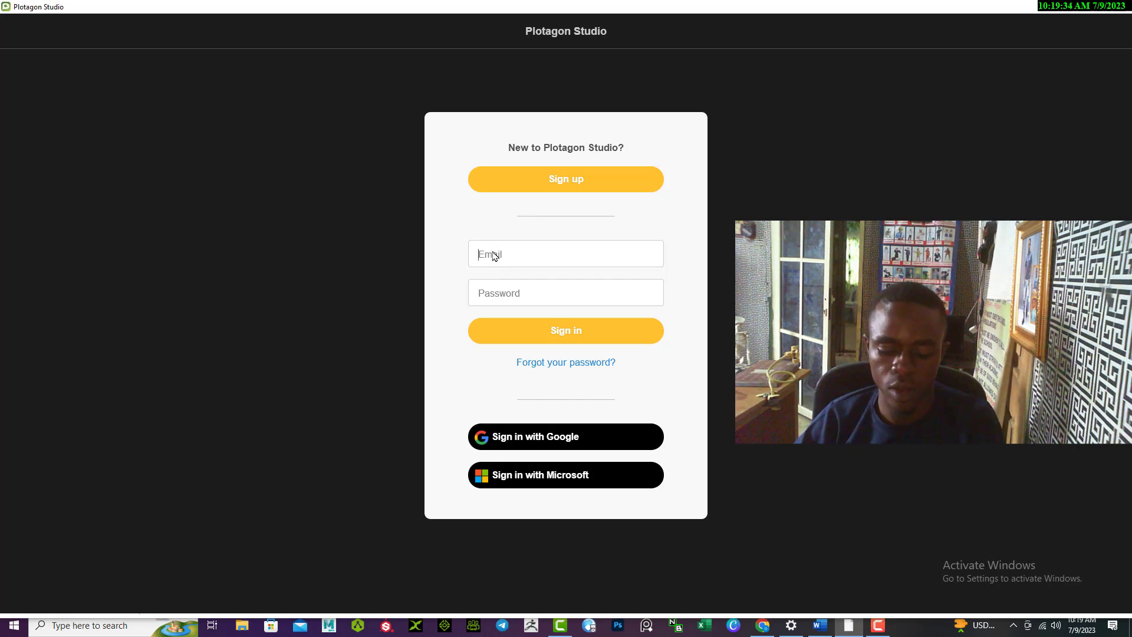
- Paste the account e-mail, enter the password and sign in to the untitled-projects gallery
key(ctrl+v)
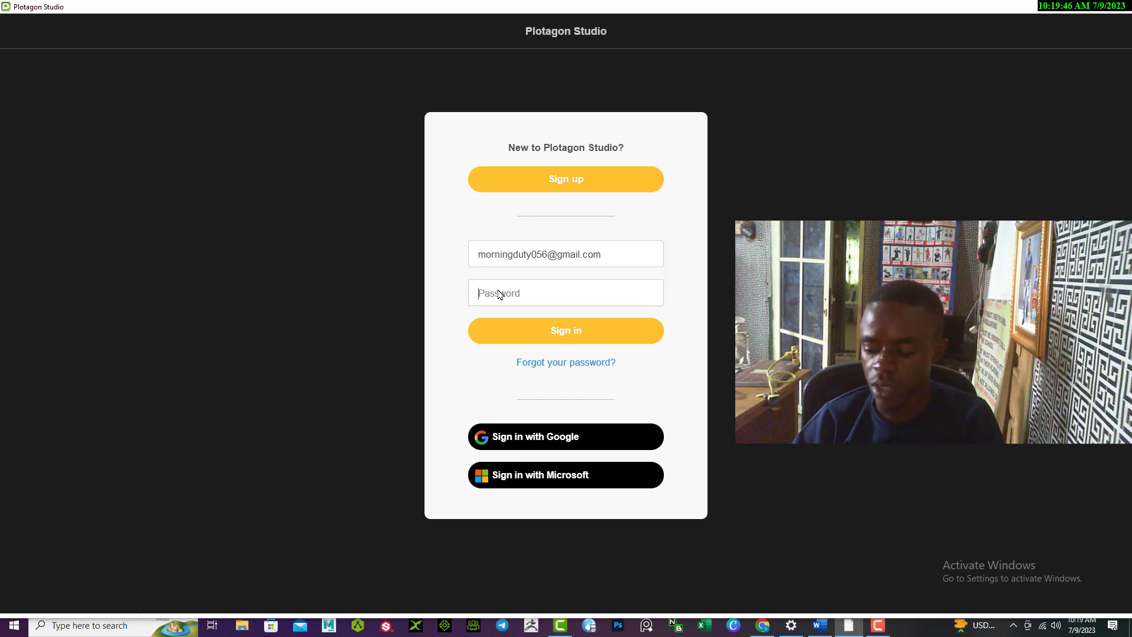
text(•••••)
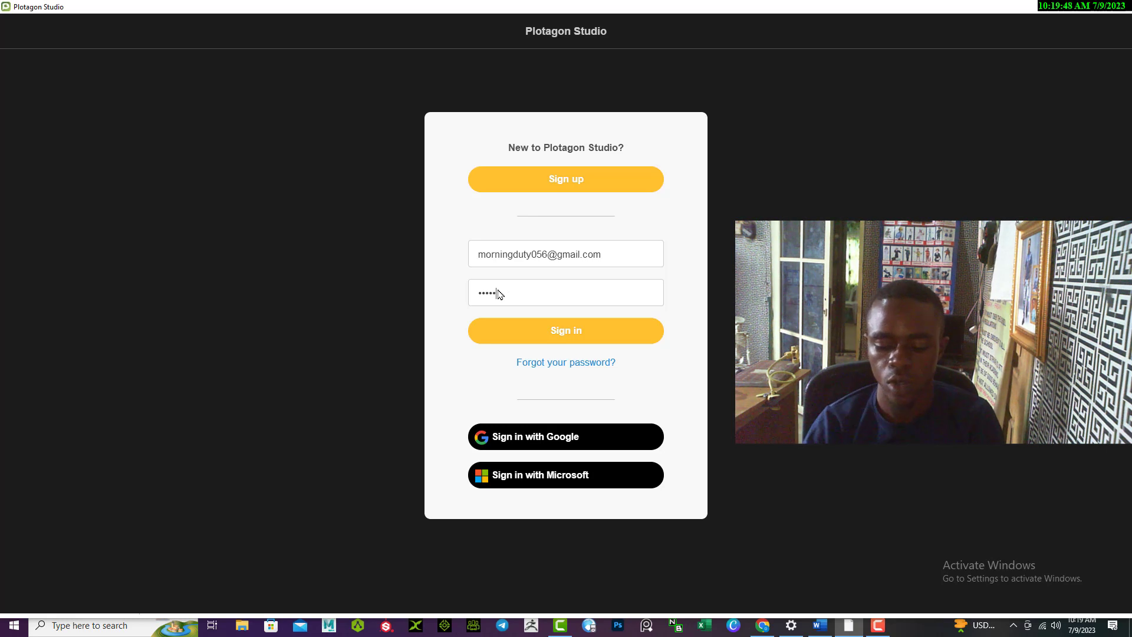
text(•••)
key(Return)
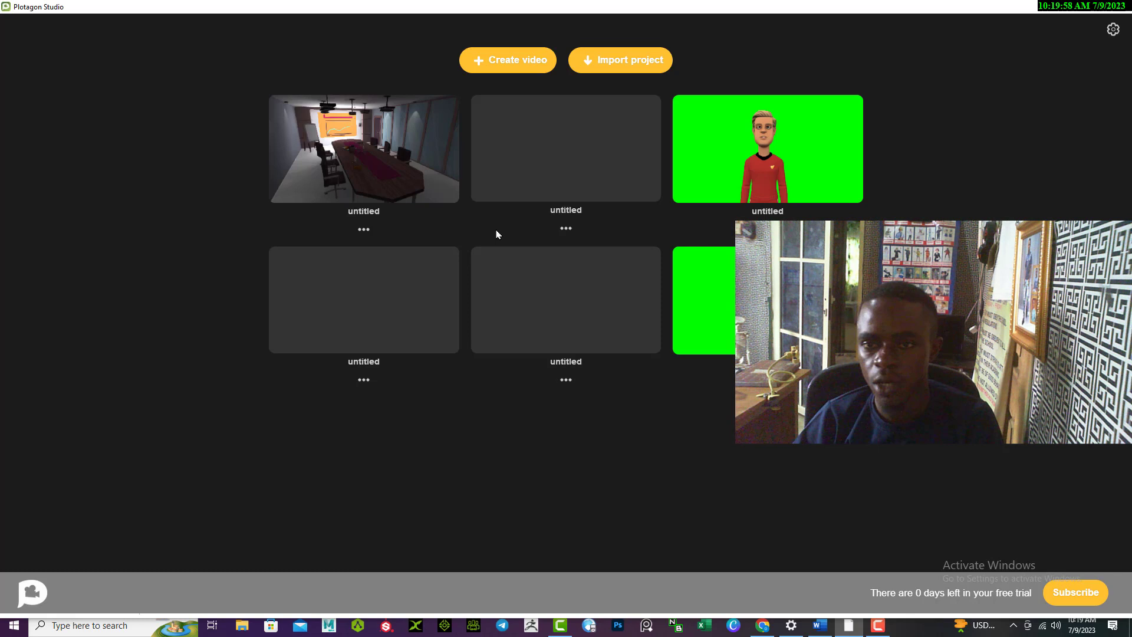
- Create a new video with one scene and scroll its Scenes library to Transportation and Urban
click(526, 66)
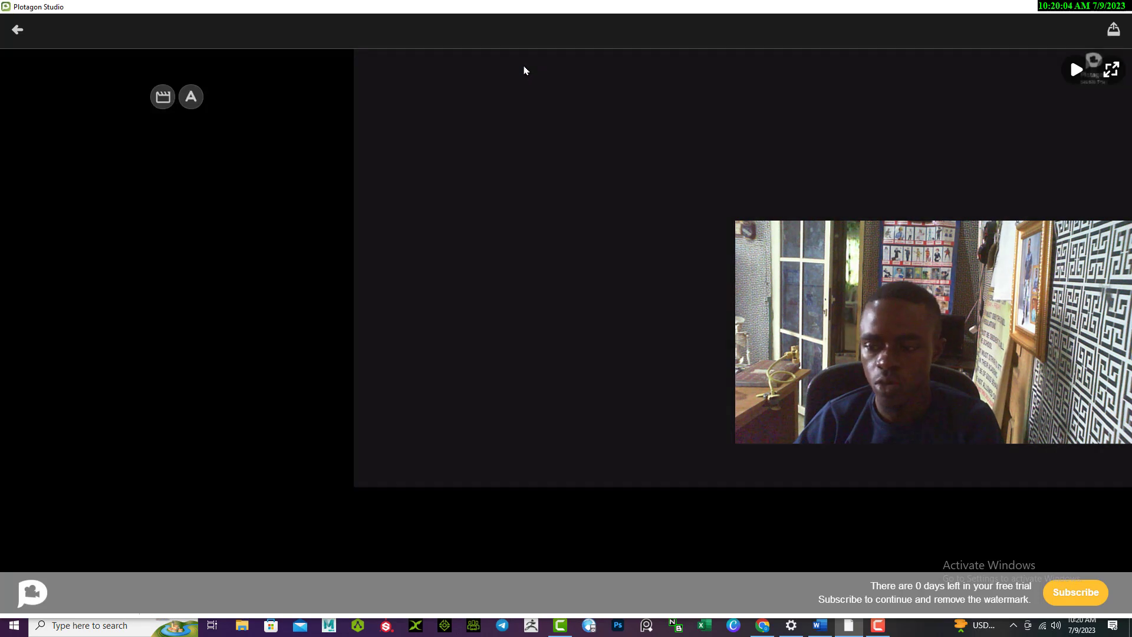
click(158, 99)
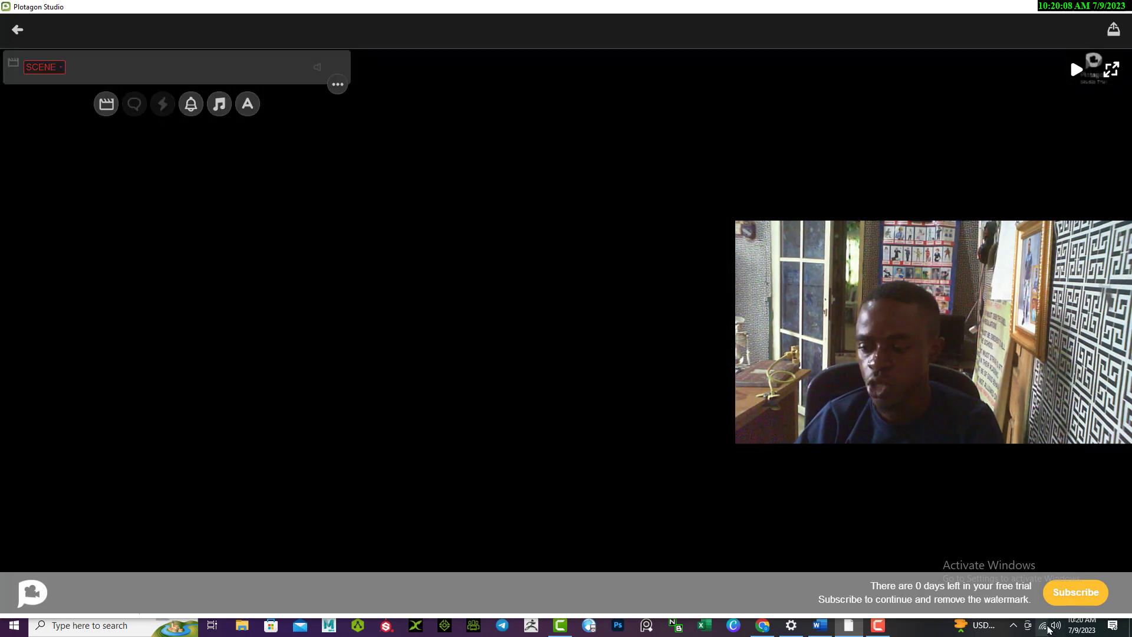
click(42, 67)
scroll(218, 336, down, 20)
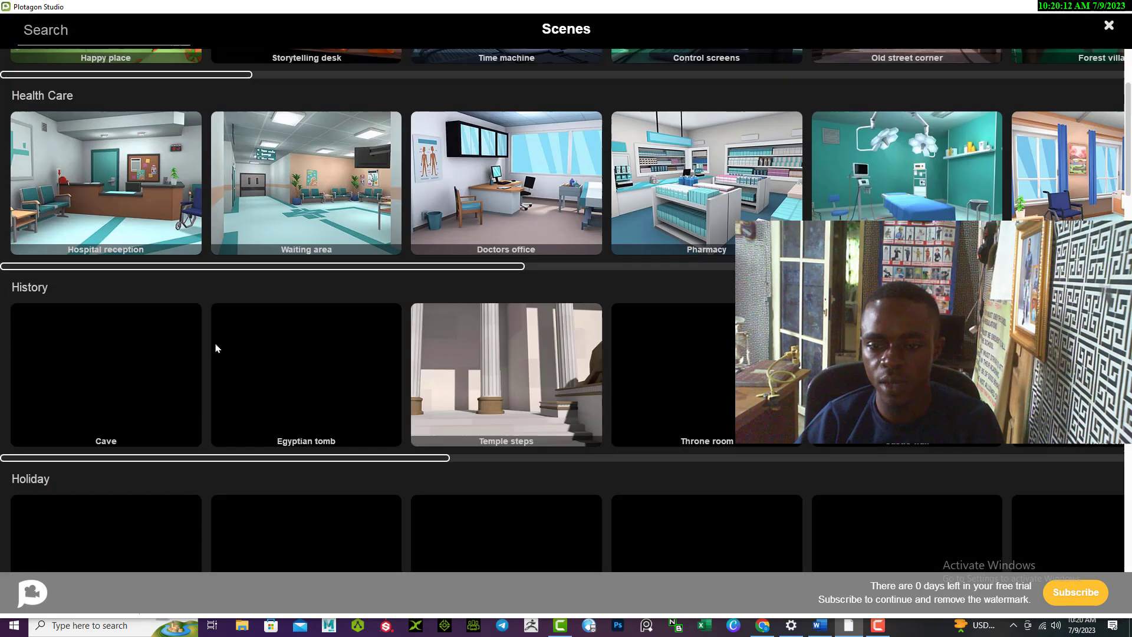
scroll(216, 347, down, 16)
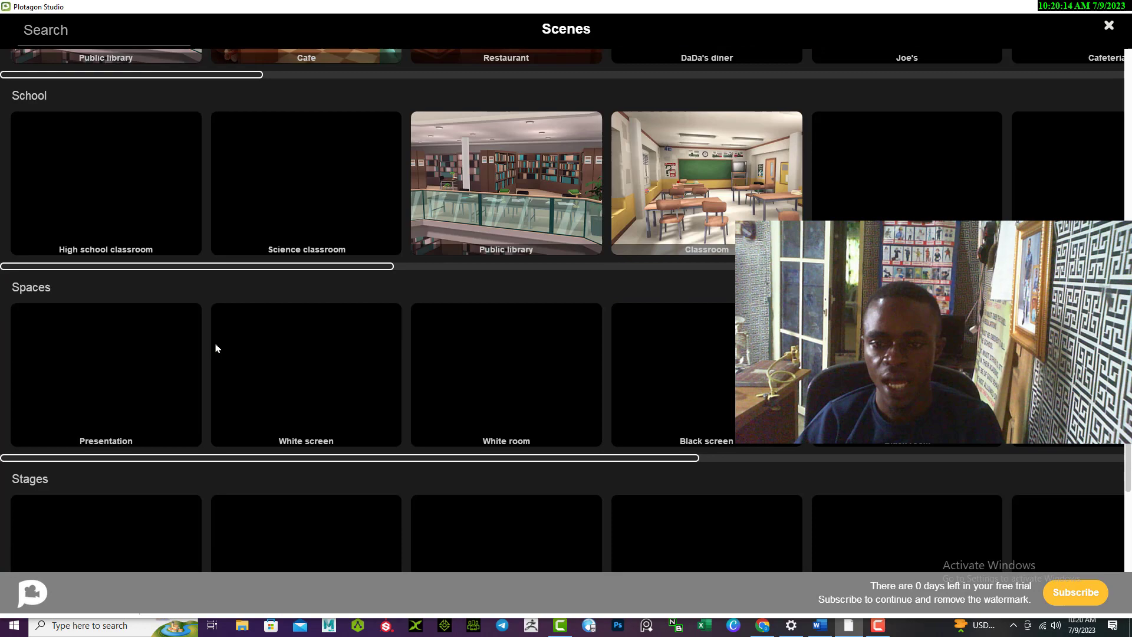
scroll(216, 348, down, 3)
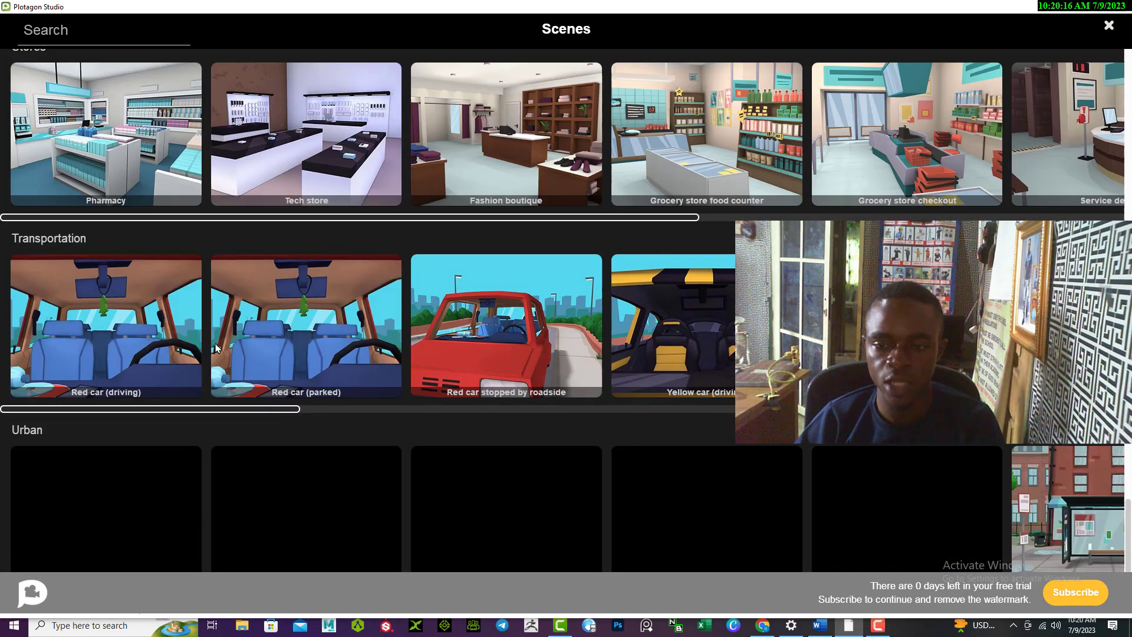